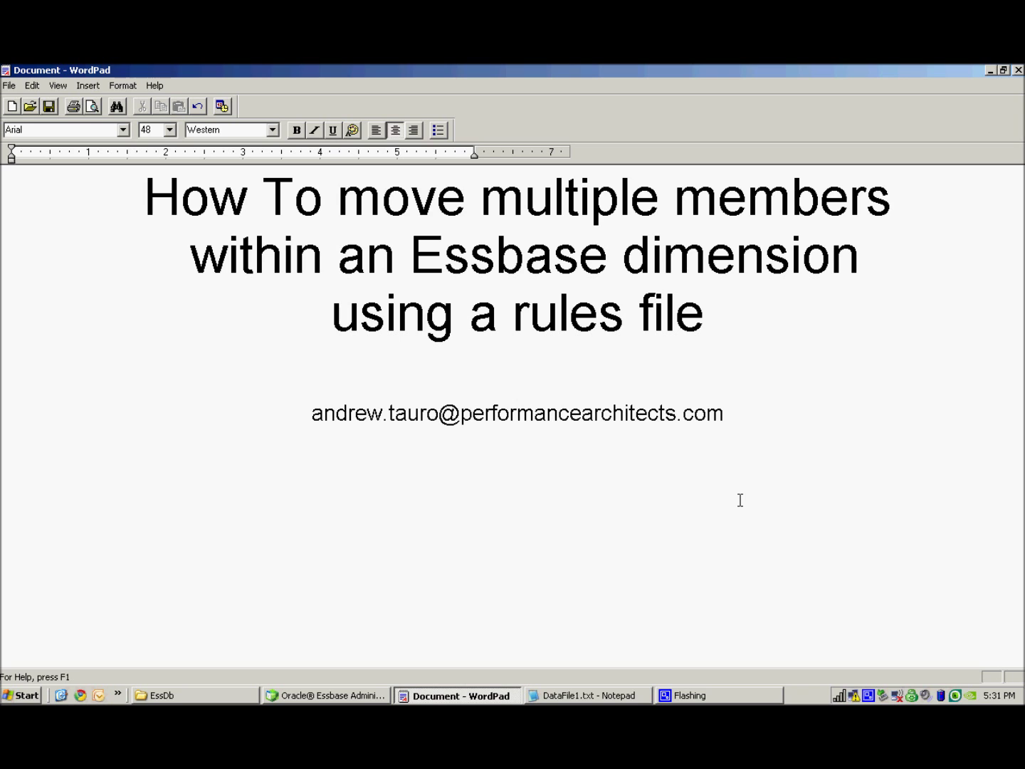
Leave the WordPad title page and bring the Essbase Administration Services console forward.
{"action": "left_click", "coordinate": [336, 695]}
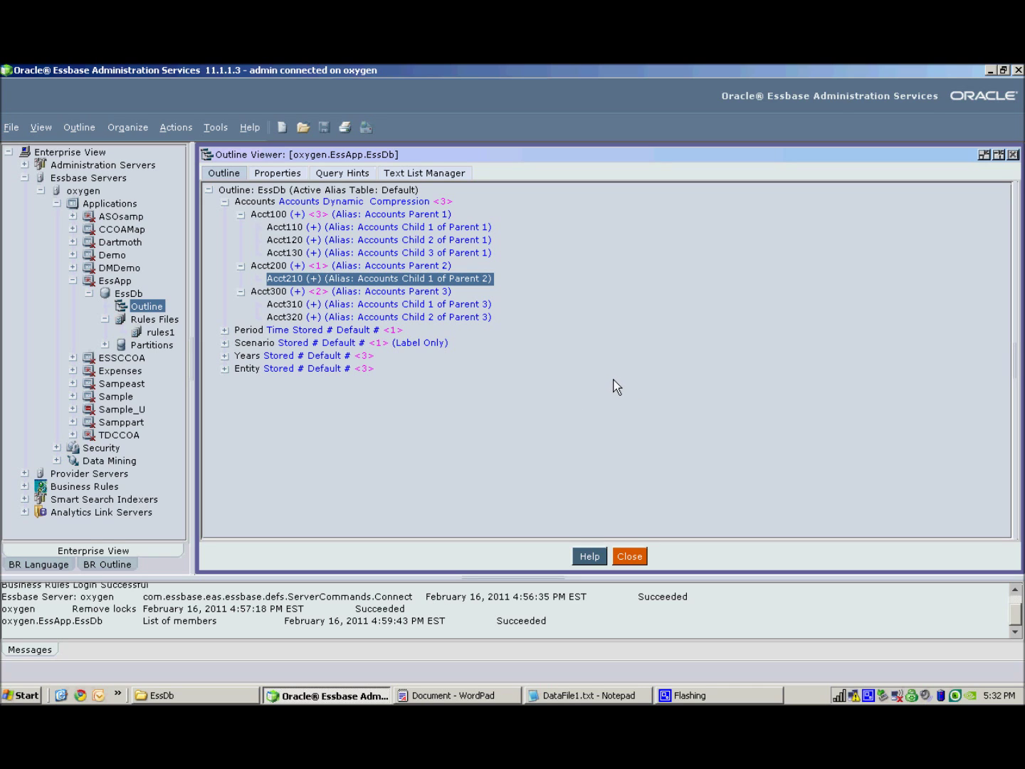
Review Acct100 (Acct110–130), Acct200 (Acct210) and Acct300 (Acct310, Acct320), then bring up DataFile1.txt.
{"action": "left_click", "coordinate": [275, 215]}
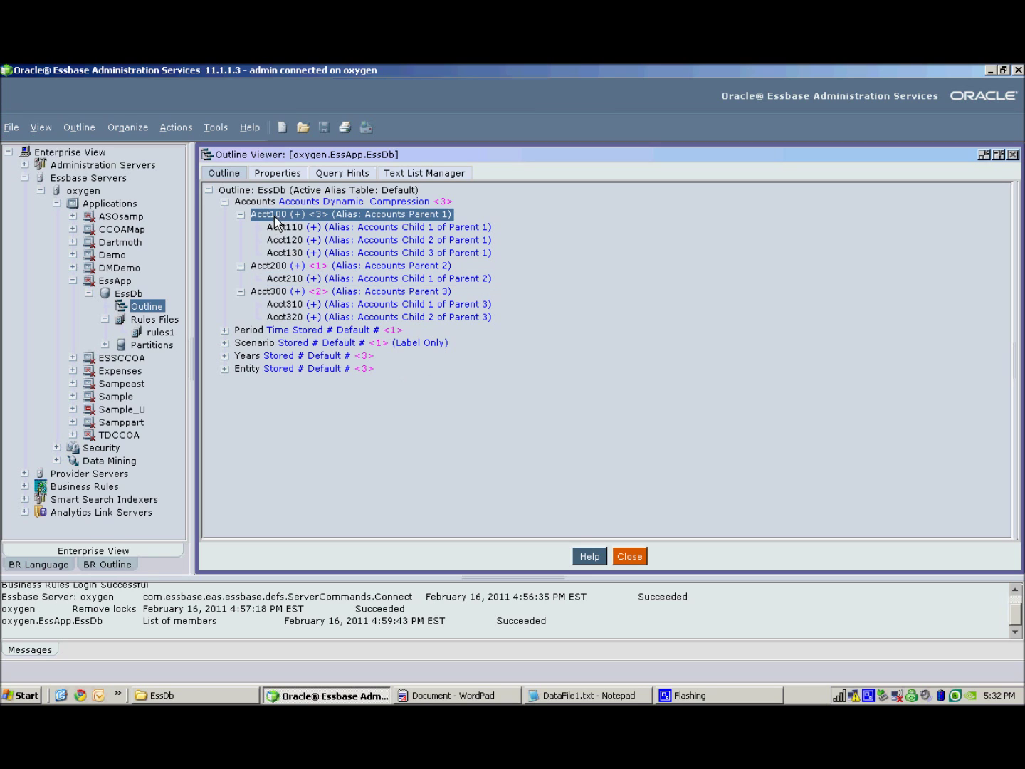
{"action": "left_click", "coordinate": [304, 228]}
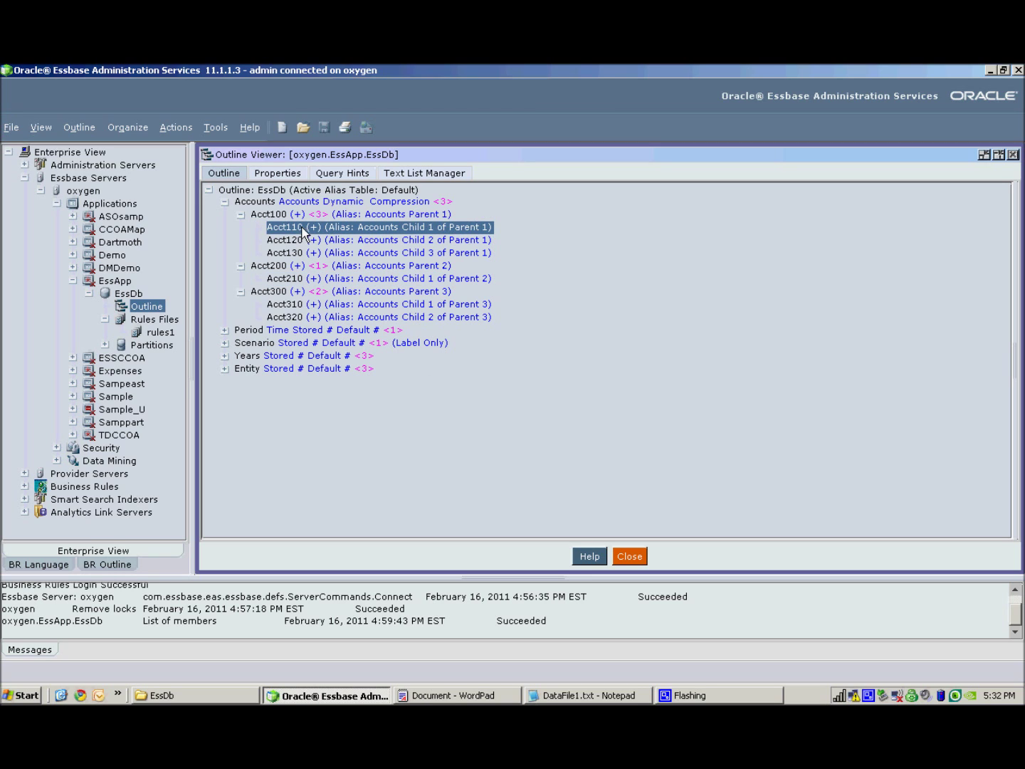
{"action": "left_click", "coordinate": [304, 239]}
{"action": "left_click", "coordinate": [307, 253]}
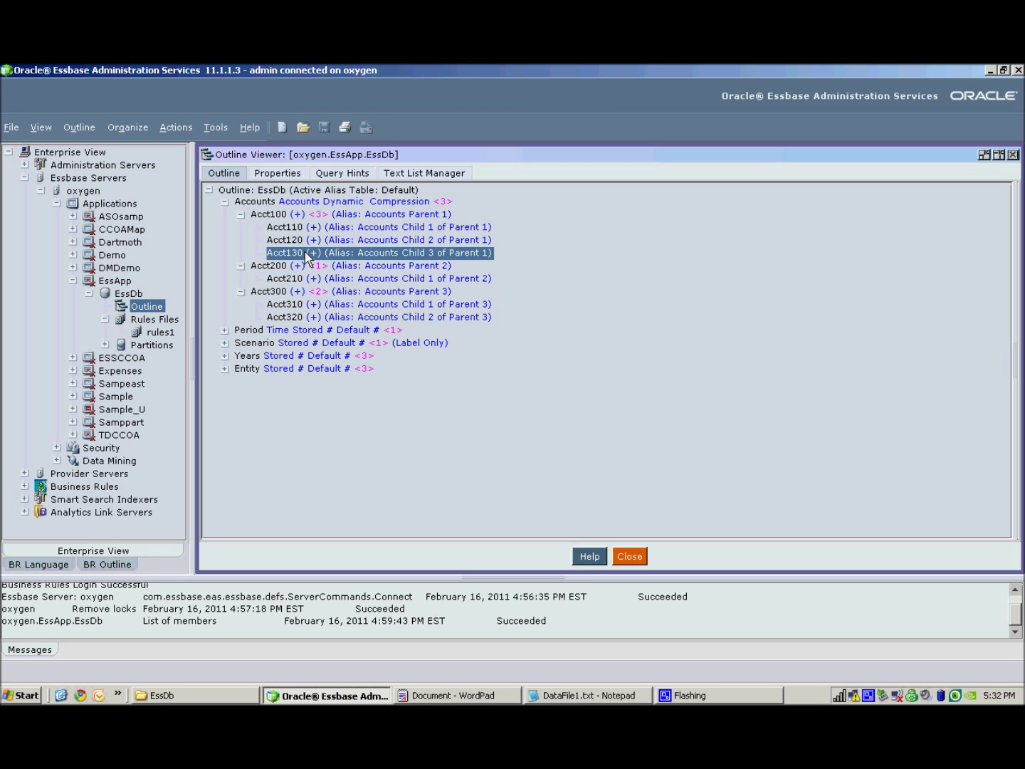
{"action": "left_click", "coordinate": [279, 266]}
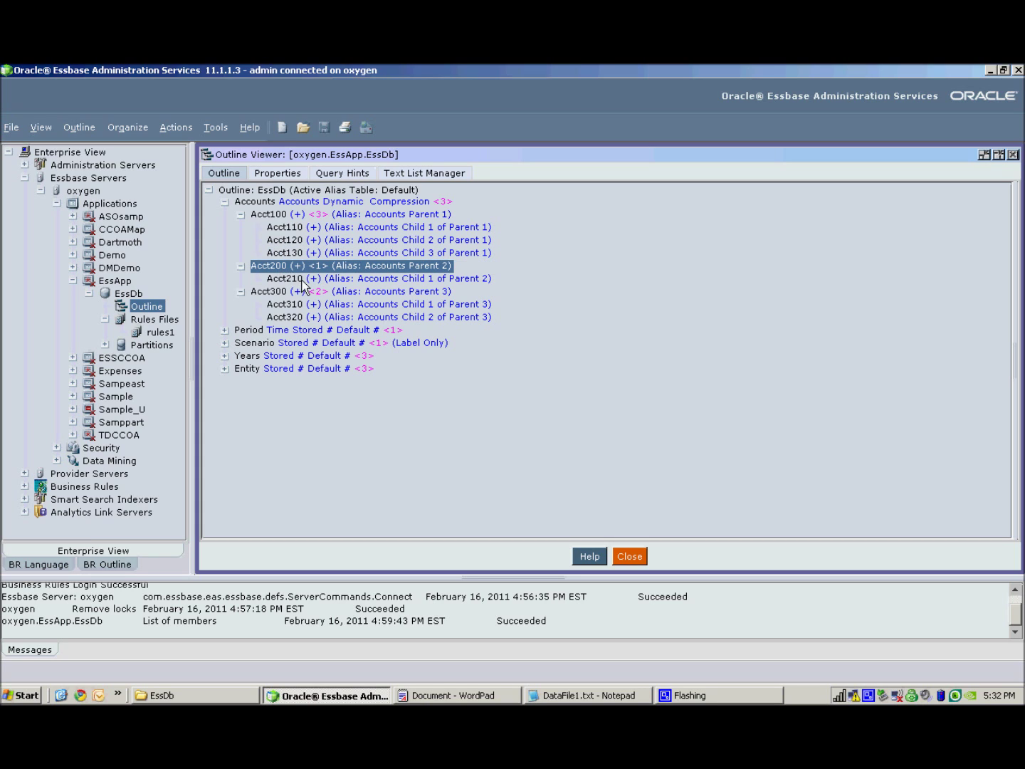
{"action": "left_click", "coordinate": [301, 279]}
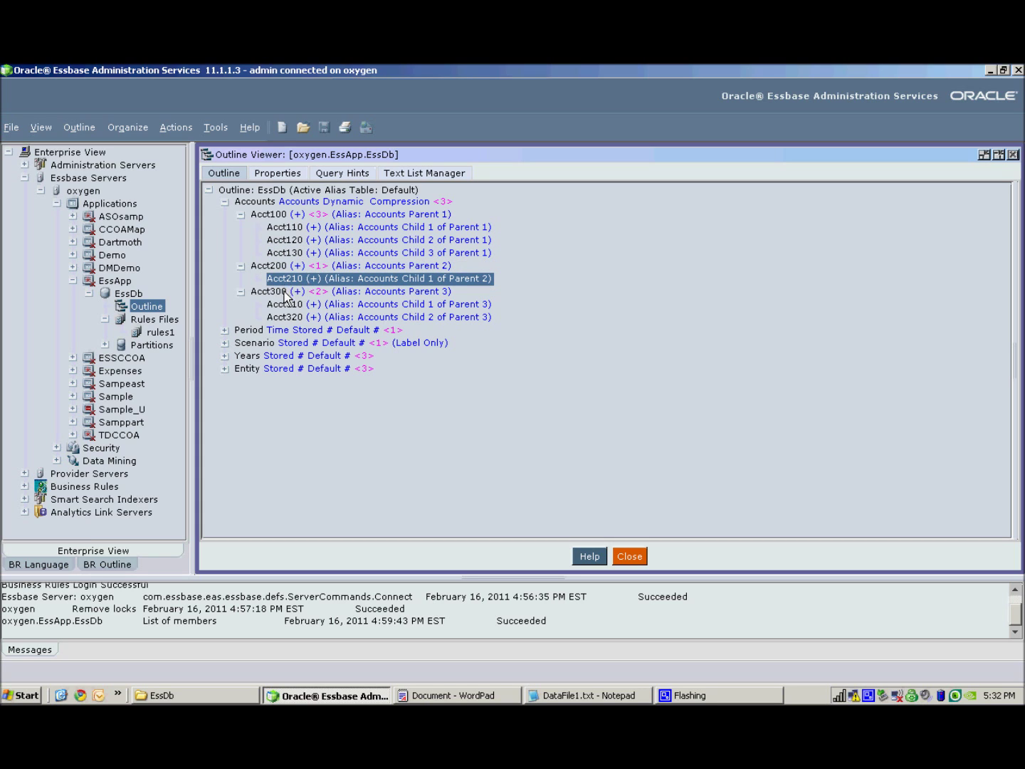
{"action": "left_click", "coordinate": [285, 292]}
{"action": "left_click", "coordinate": [297, 306]}
{"action": "left_click", "coordinate": [300, 316]}
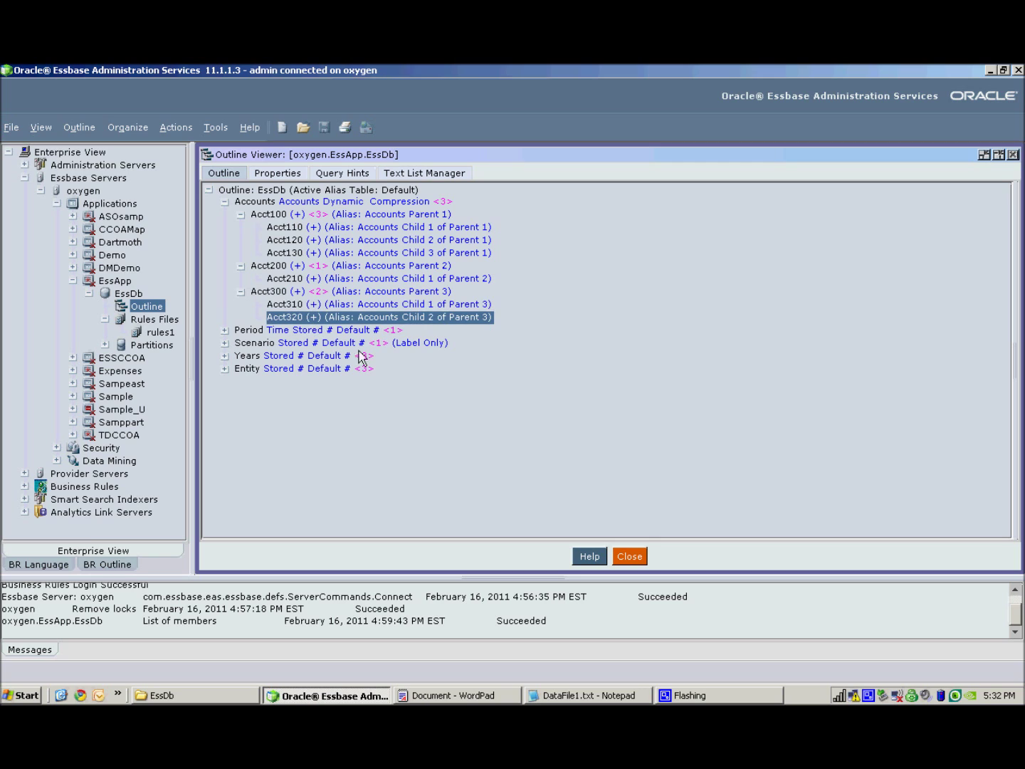
{"action": "left_click", "coordinate": [591, 696]}
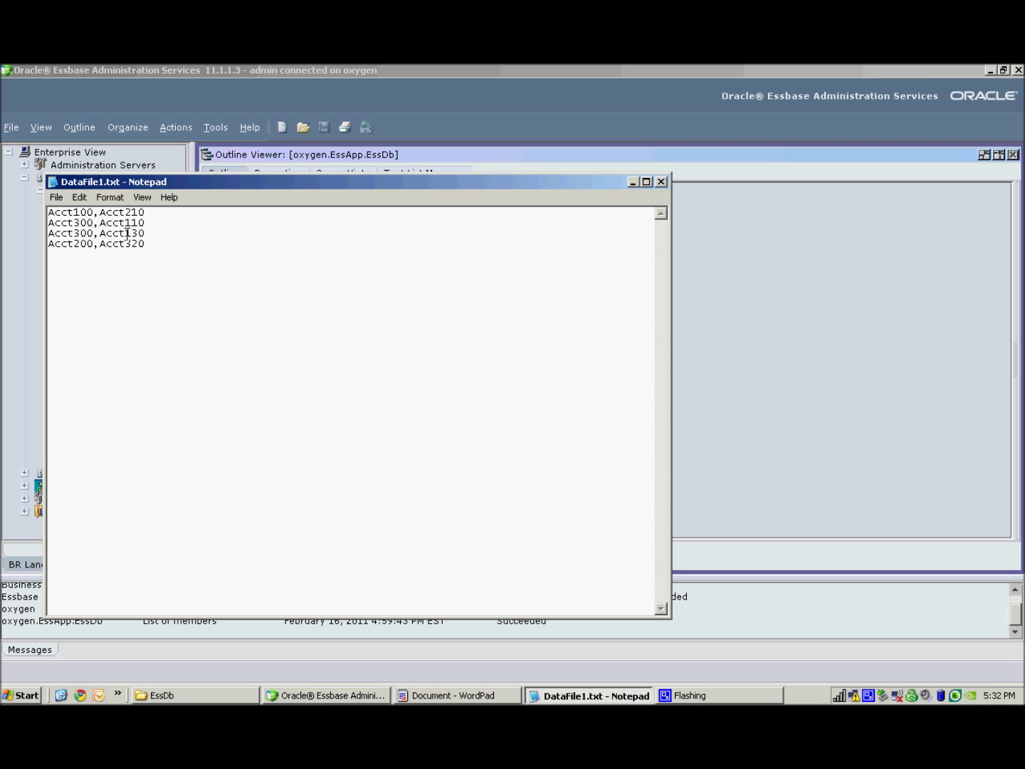
Highlight the new parent Acct200 on line 4 of DataFile1.txt, then return to the outline.
{"action": "left_click_drag", "start_coordinate": [72, 245], "coordinate": [94, 247]}
{"action": "left_click", "coordinate": [144, 251]}
{"action": "left_click", "coordinate": [337, 696]}
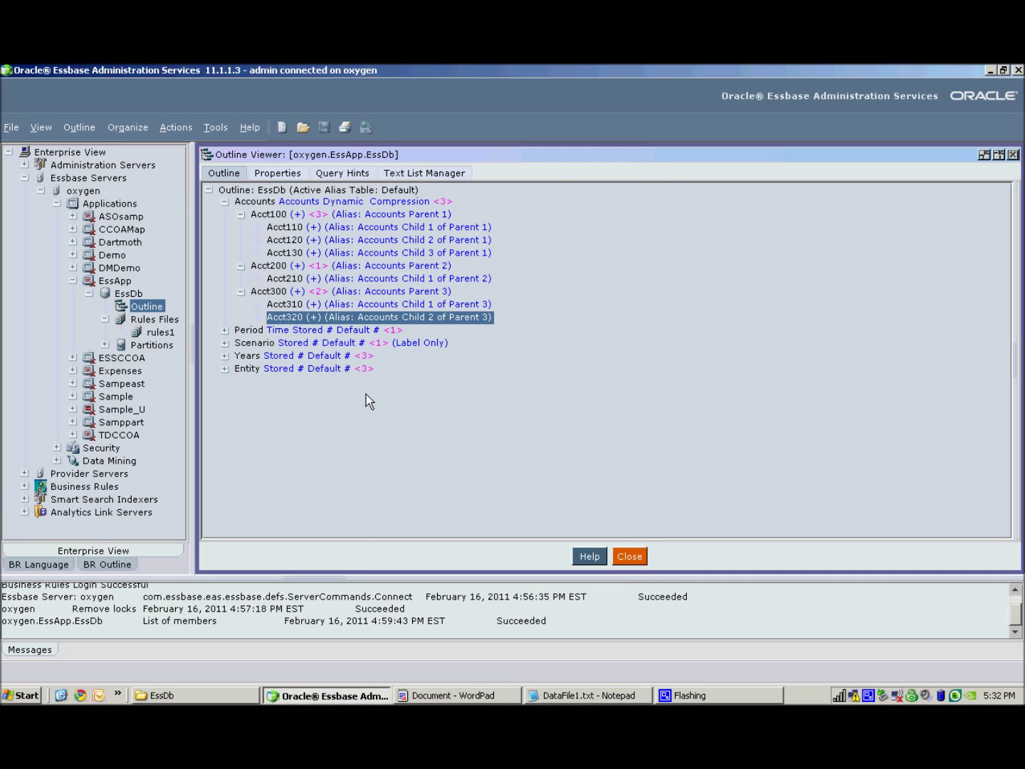
Switch to the rules1 Data Prep Editor and open its dimension build settings.
{"action": "left_click", "coordinate": [128, 126]}
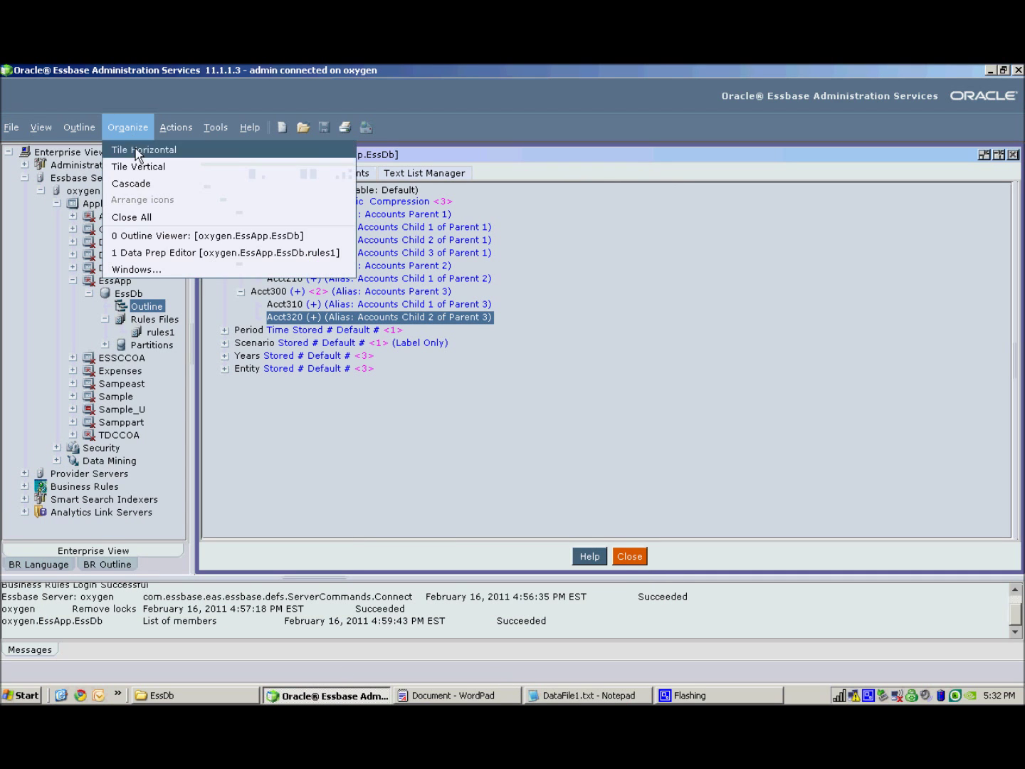
{"action": "left_click", "coordinate": [192, 254]}
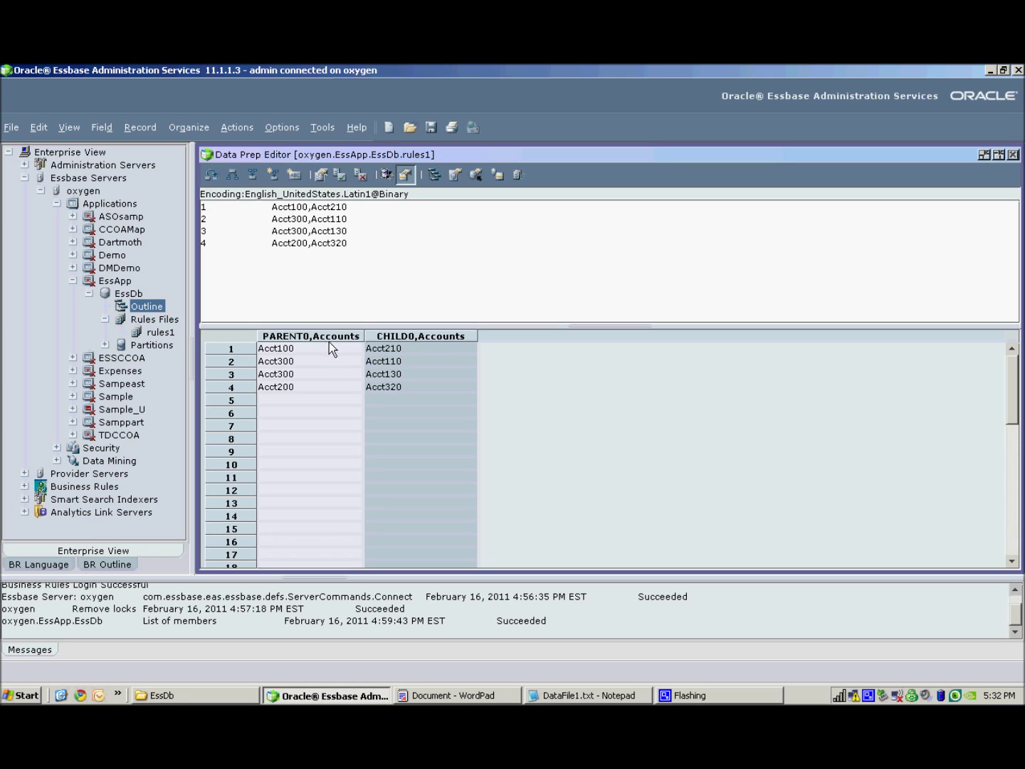
{"action": "left_click", "coordinate": [275, 126]}
{"action": "left_click", "coordinate": [281, 201]}
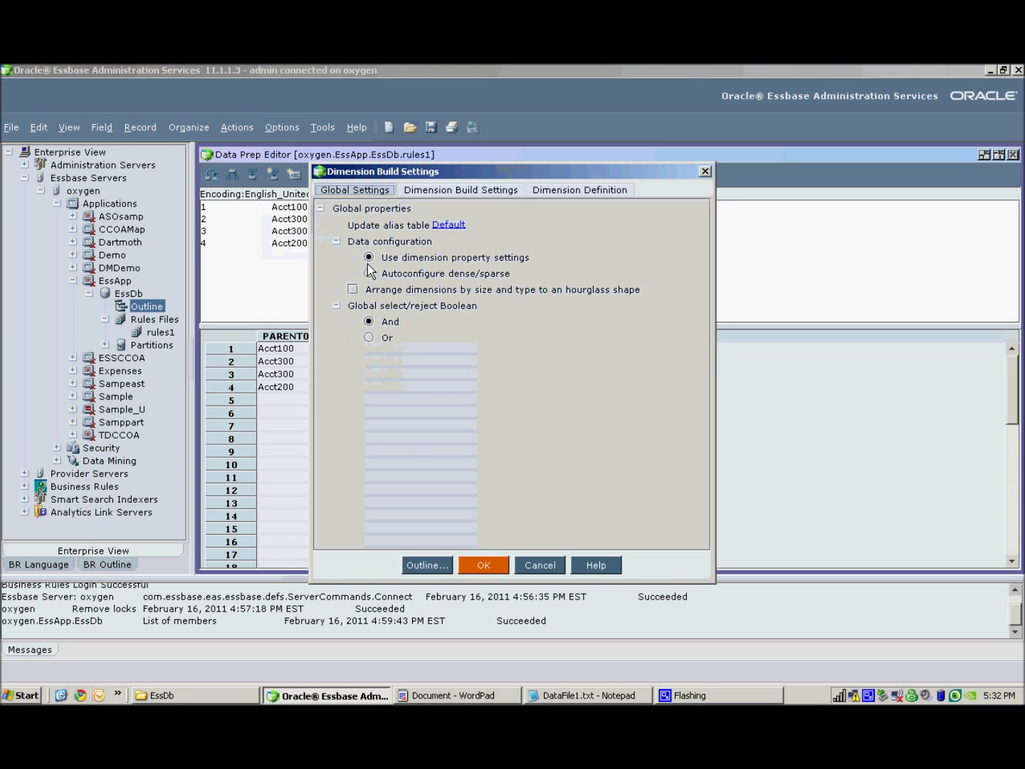
{"action": "left_click", "coordinate": [469, 188]}
{"action": "scroll", "coordinate": [606, 317], "scroll_direction": "down", "scroll_amount": 2}
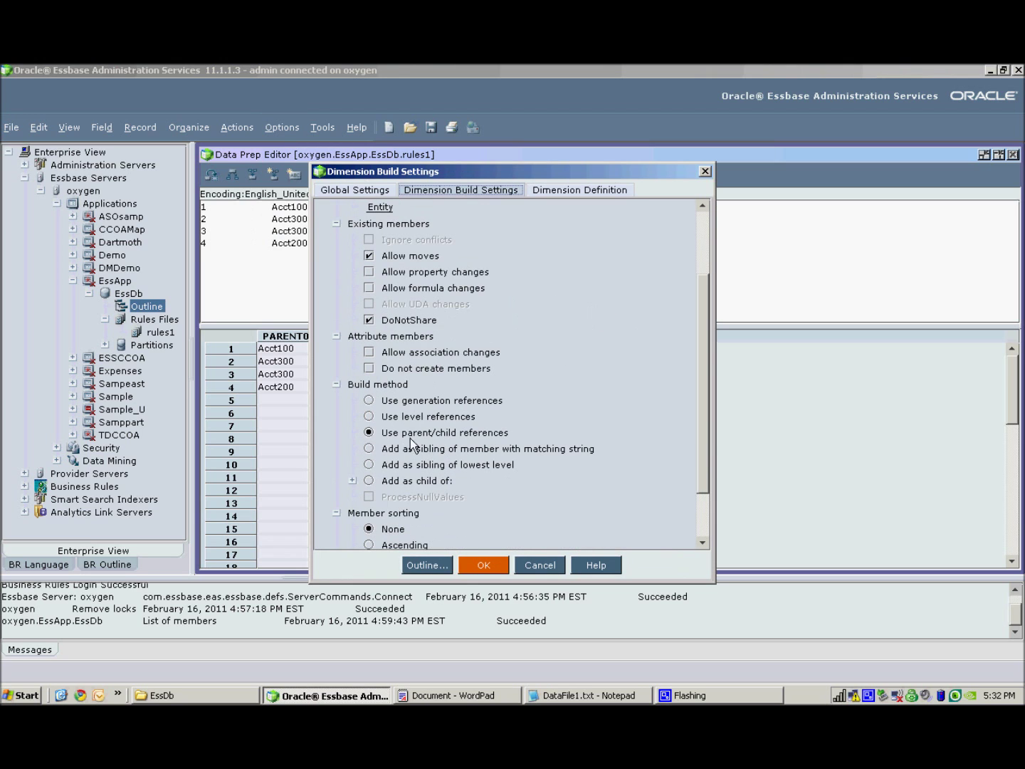
{"action": "scroll", "coordinate": [485, 415], "scroll_direction": "up", "scroll_amount": 1}
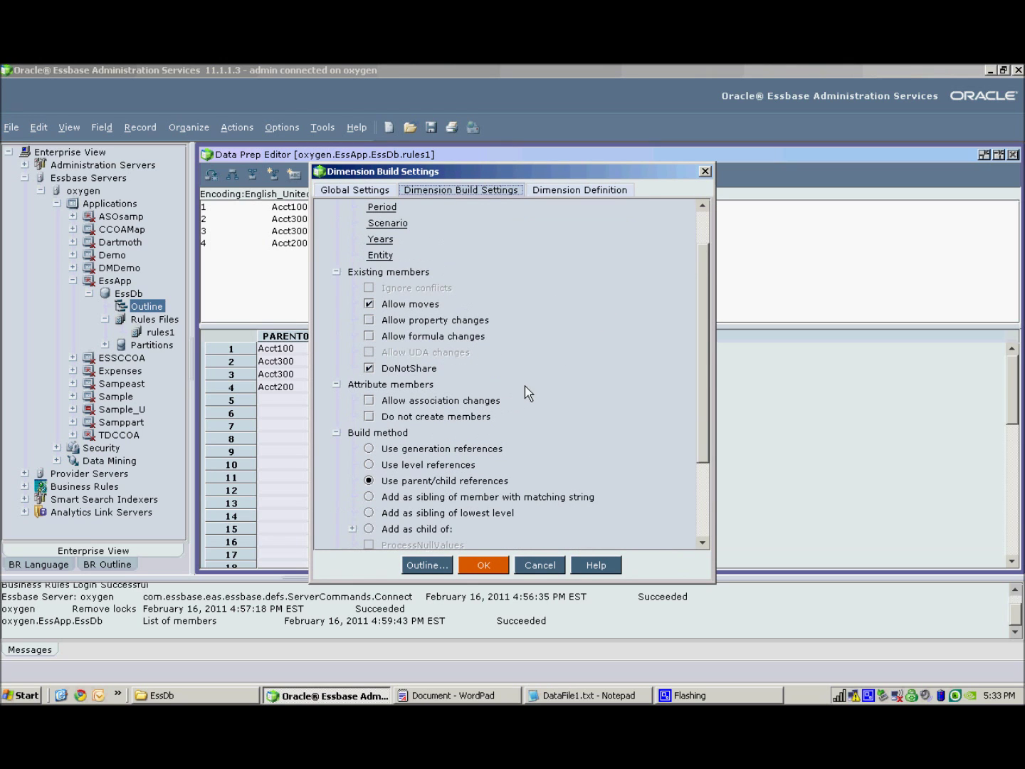
{"action": "scroll", "coordinate": [467, 337], "scroll_direction": "up", "scroll_amount": 1}
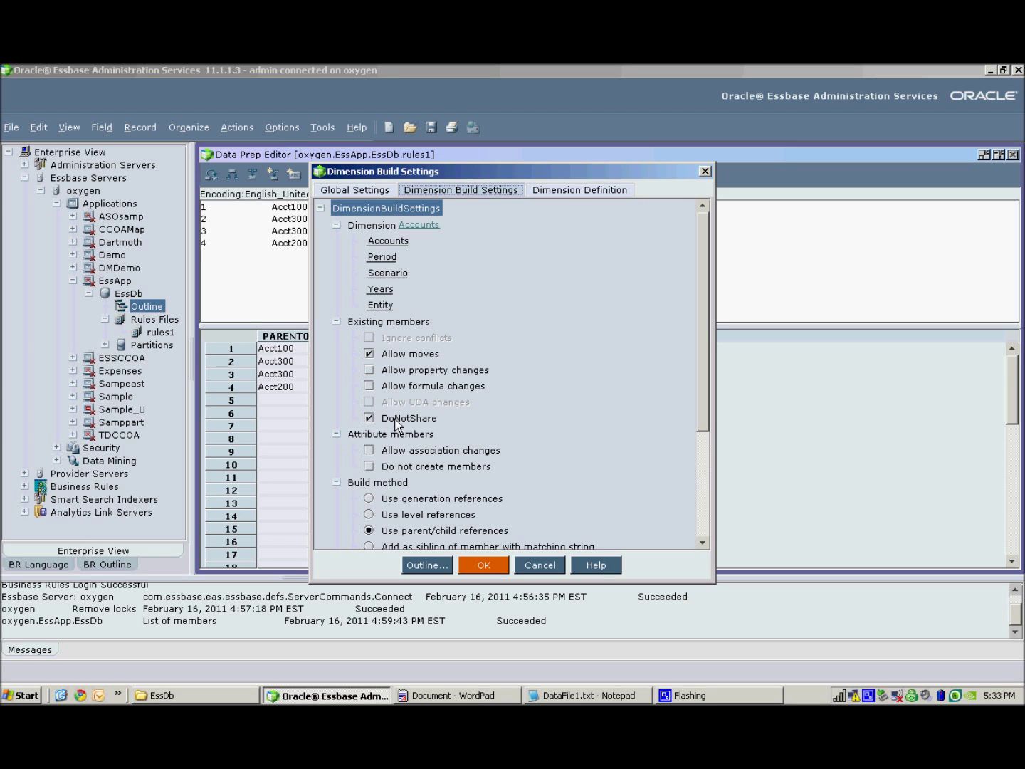
{"action": "left_click", "coordinate": [539, 566]}
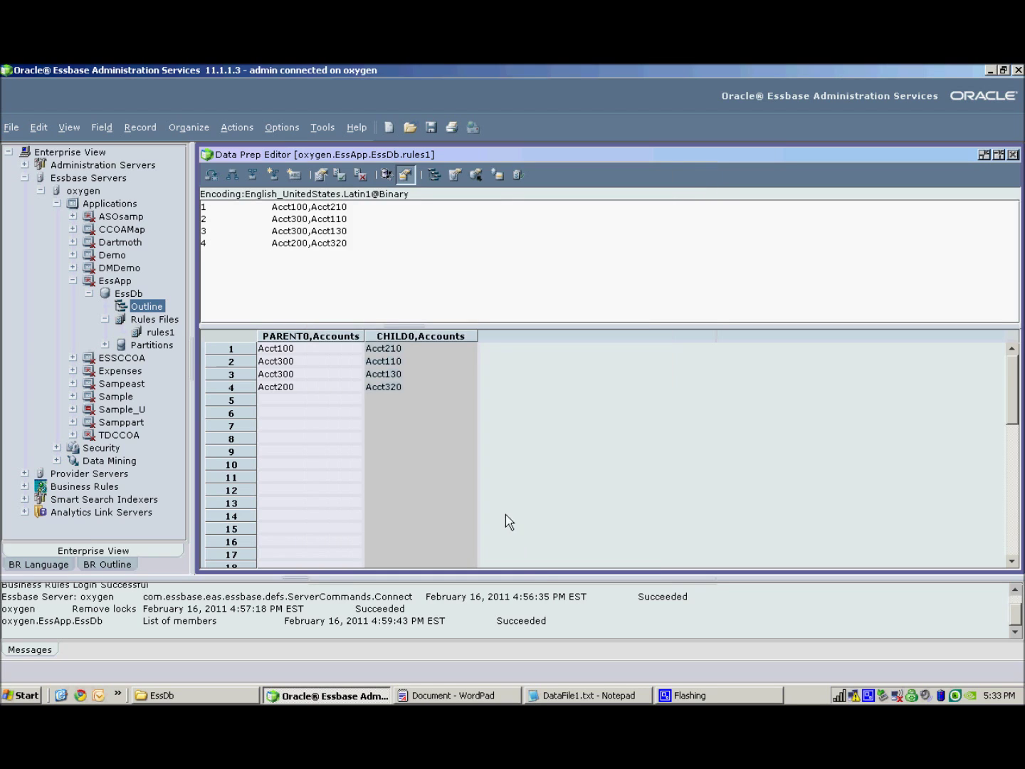
{"action": "left_click", "coordinate": [1014, 158]}
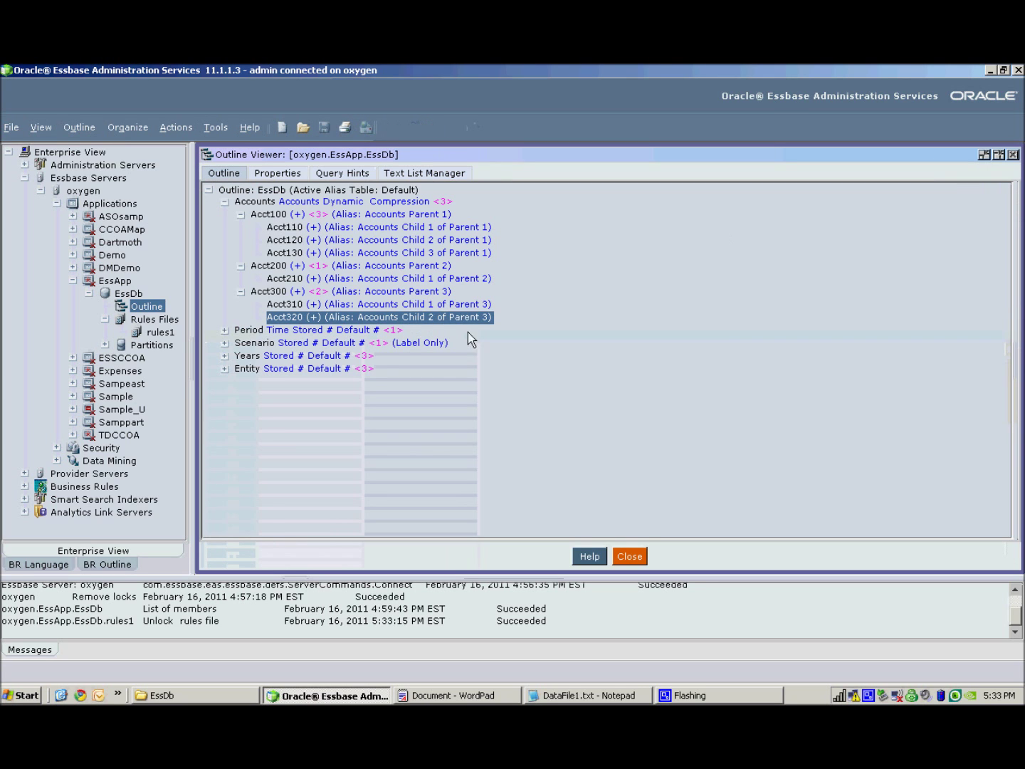
Start a data load on EssDb with the mode set to Build only.
{"action": "left_click", "coordinate": [127, 296]}
{"action": "right_click", "coordinate": [126, 294]}
{"action": "left_click", "coordinate": [192, 379]}
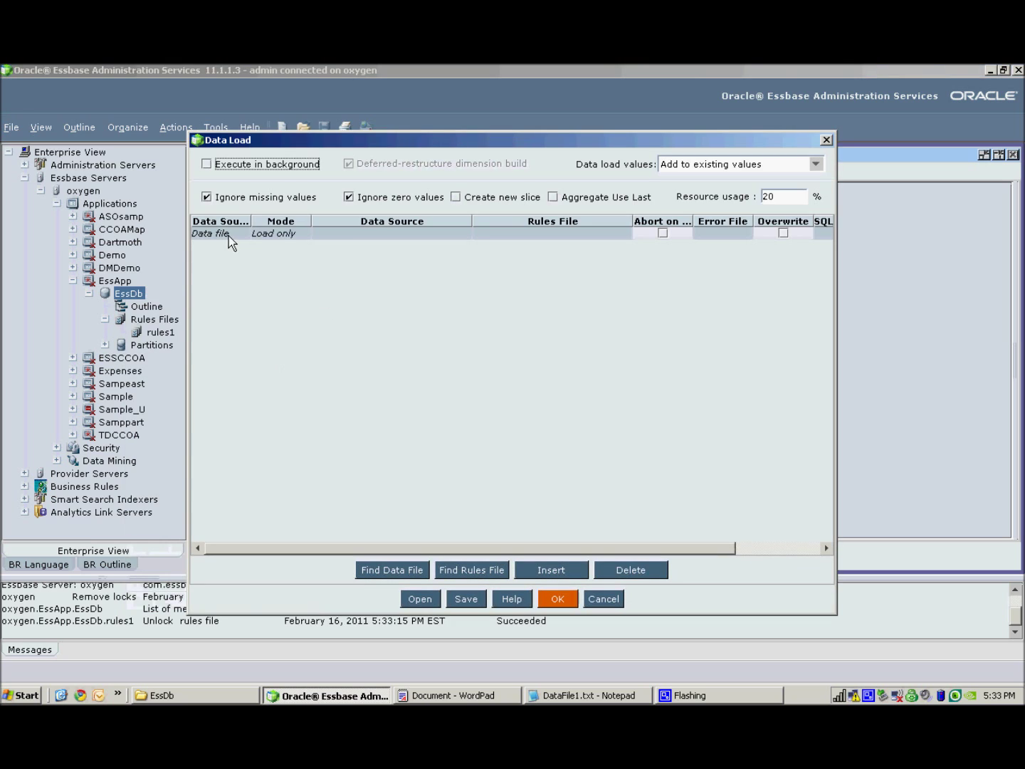
{"action": "left_click", "coordinate": [278, 235]}
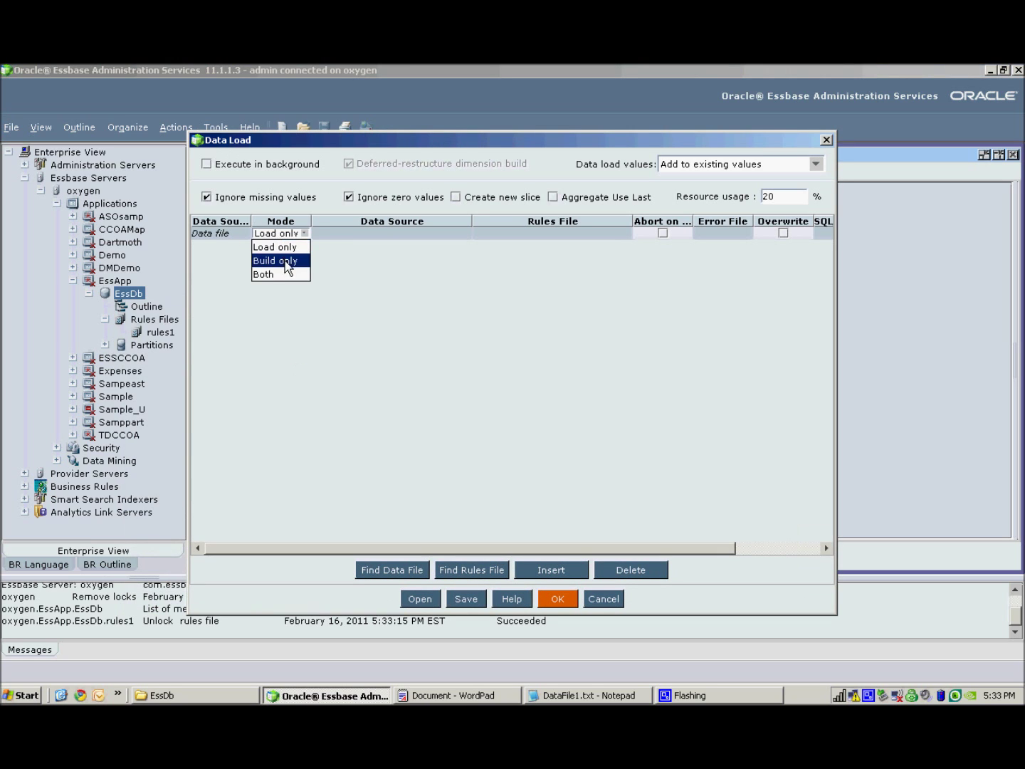
{"action": "left_click", "coordinate": [283, 260]}
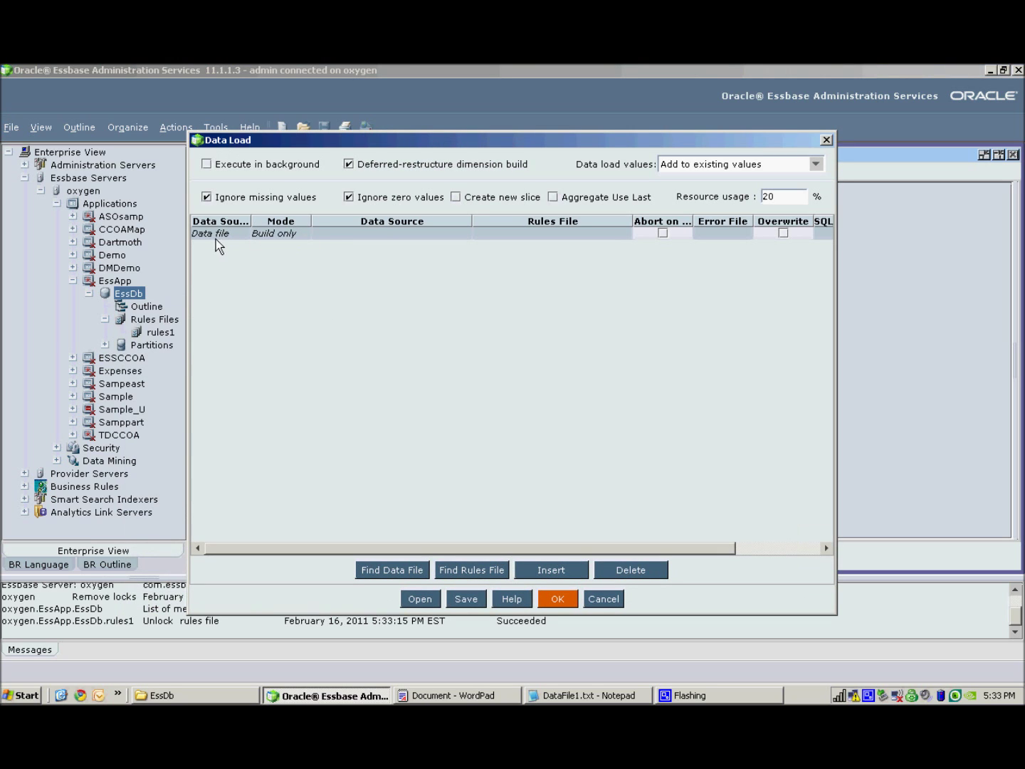
Choose rules1 as the rules file and DataFile1.txt as the data source.
{"action": "left_click", "coordinate": [471, 569]}
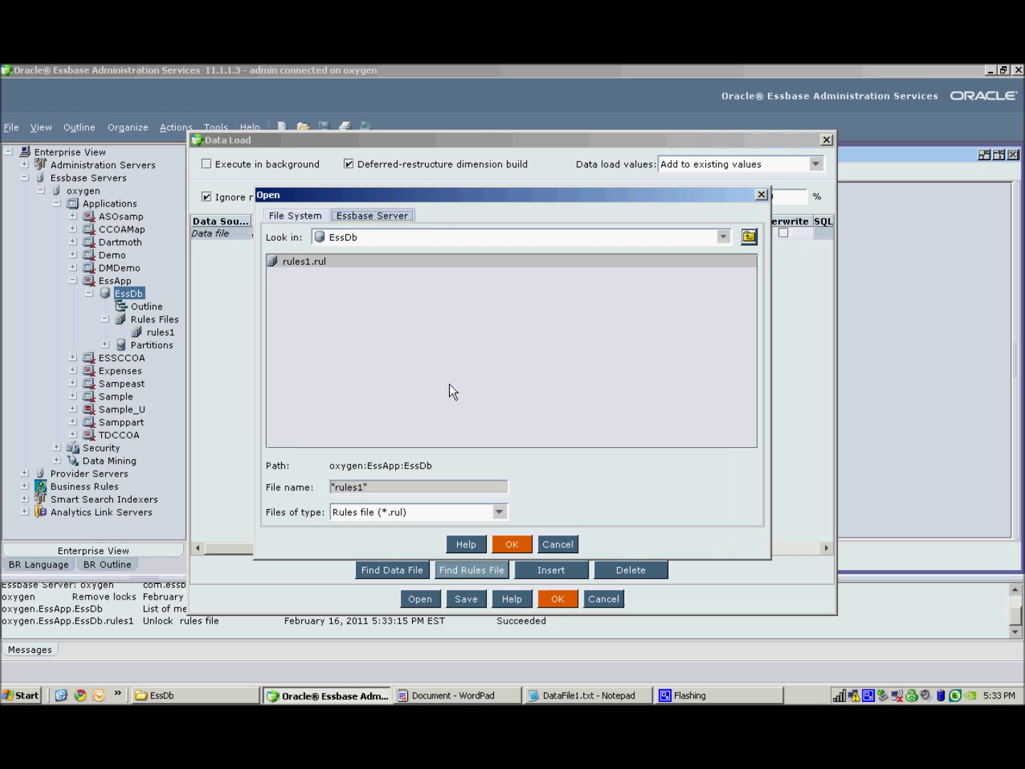
{"action": "left_click", "coordinate": [500, 541]}
{"action": "left_click", "coordinate": [398, 569]}
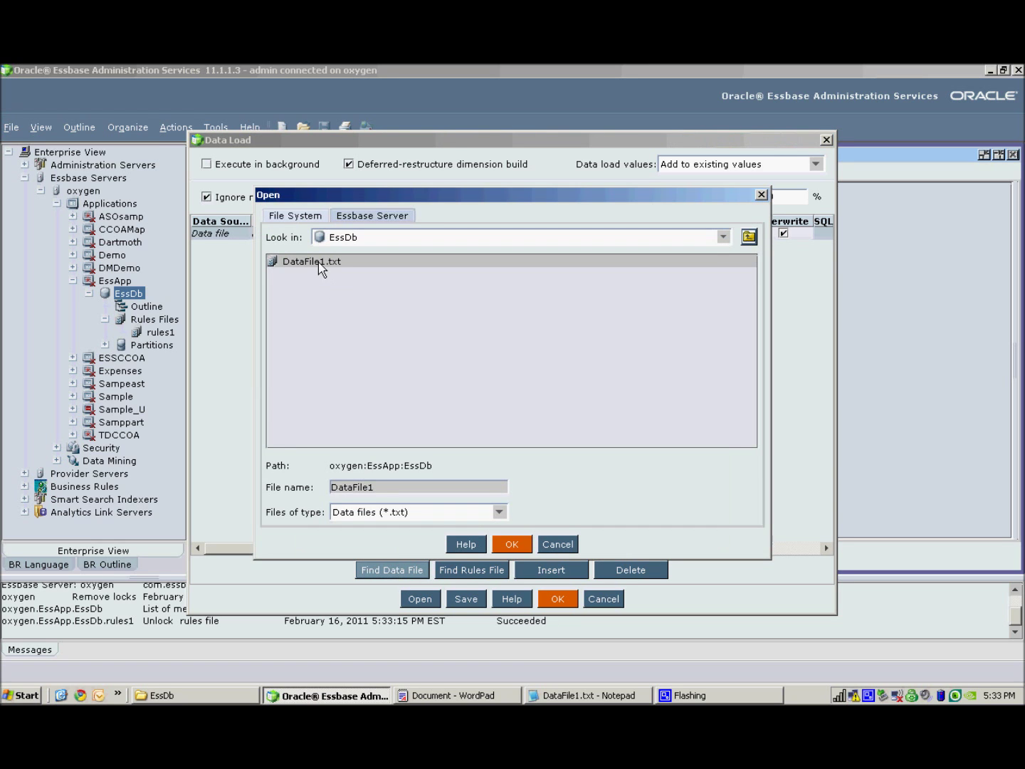
{"action": "left_click", "coordinate": [318, 261]}
{"action": "left_click", "coordinate": [510, 544]}
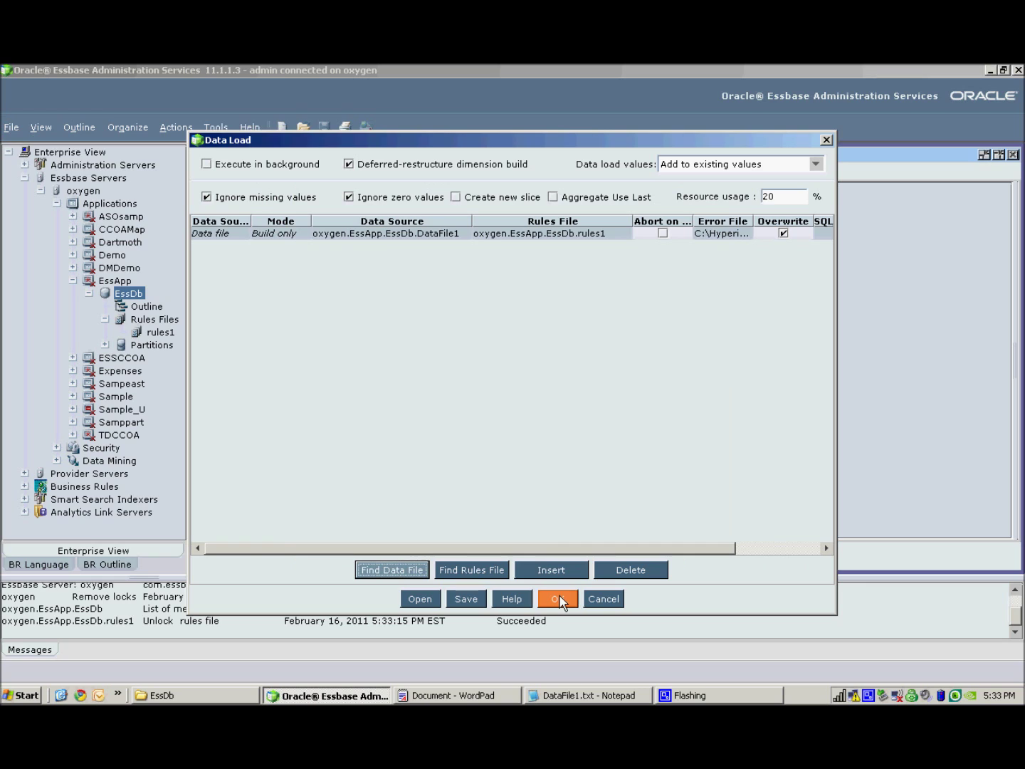
Run the dimension build, check the successful load log, and close the results.
{"action": "left_click", "coordinate": [560, 599]}
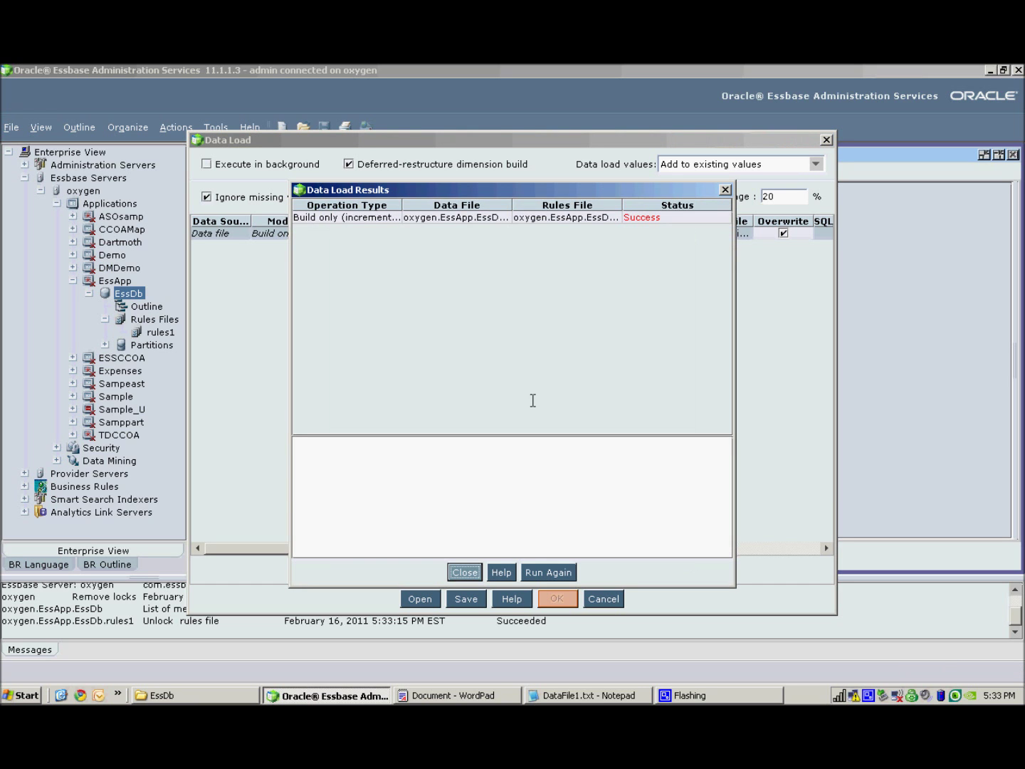
{"action": "left_click", "coordinate": [509, 217]}
{"action": "left_click", "coordinate": [465, 573]}
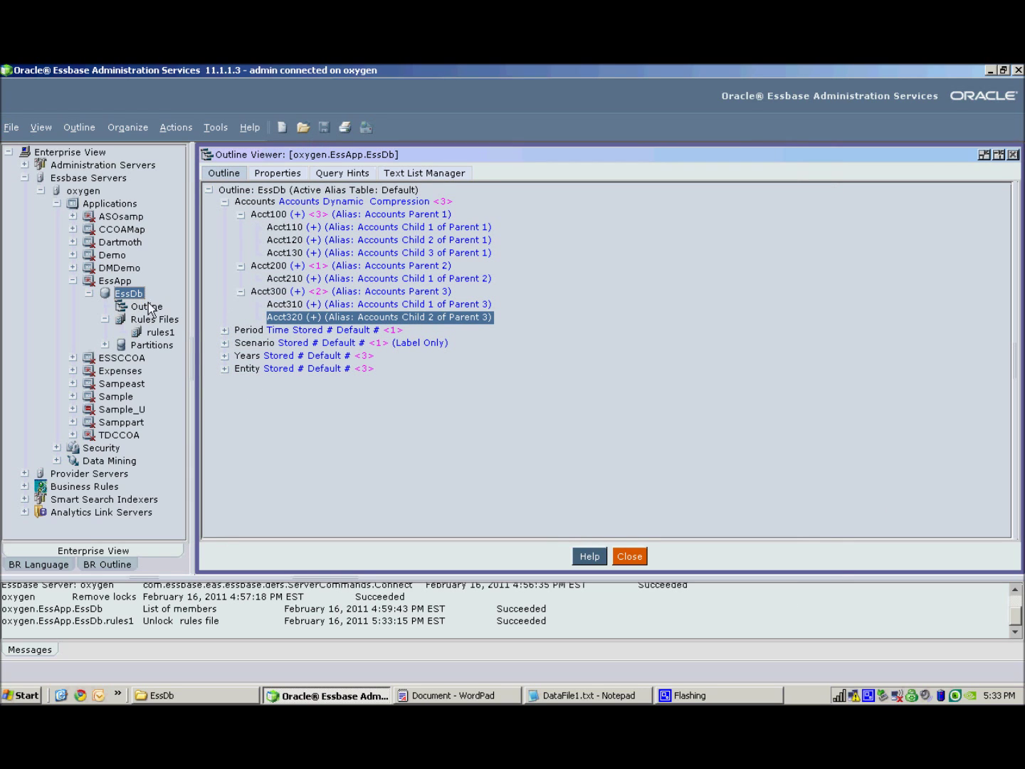
Open the EssDb outline in the Outline Editor, tiled vertically beside the viewer.
{"action": "right_click", "coordinate": [146, 306]}
{"action": "left_click", "coordinate": [181, 330]}
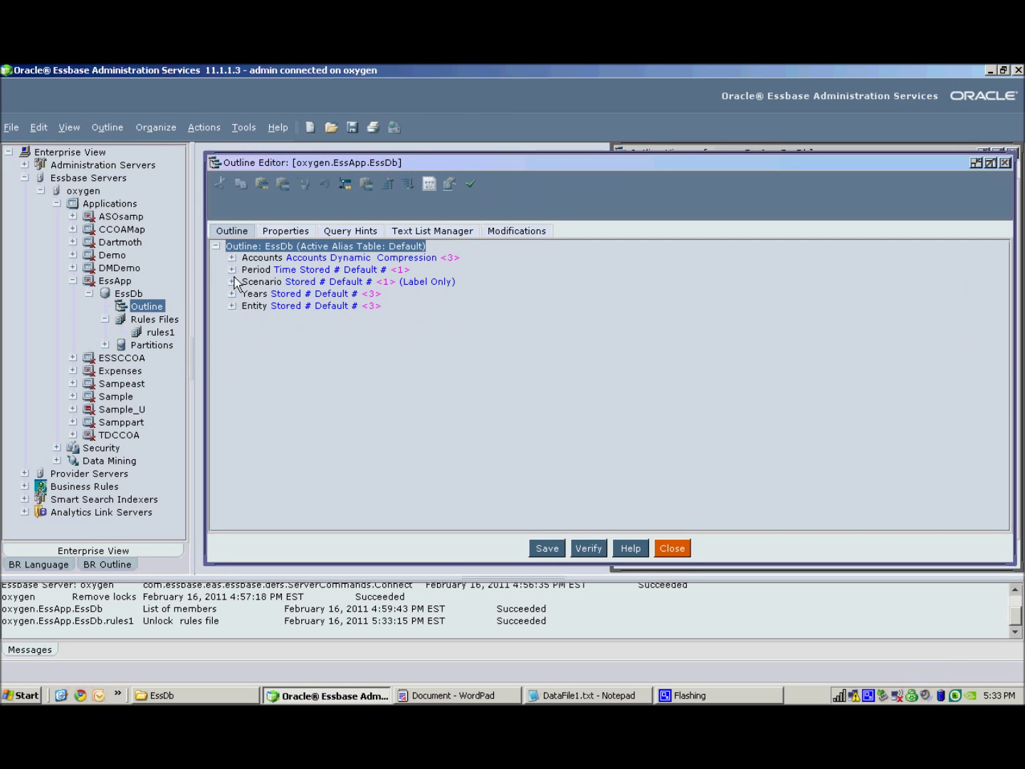
{"action": "left_click", "coordinate": [175, 127]}
{"action": "left_click", "coordinate": [190, 165]}
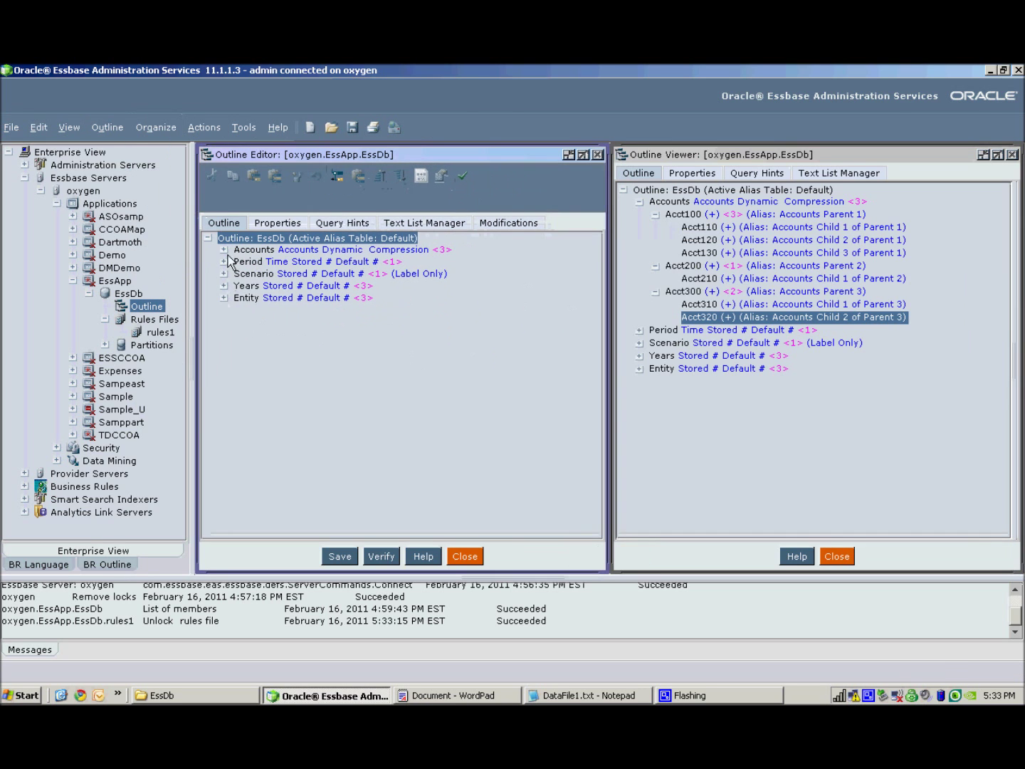
Expand Accounts, Acct100, Acct200 and Acct300, select Acct210, then bring up DataFile1.txt.
{"action": "left_click", "coordinate": [223, 250]}
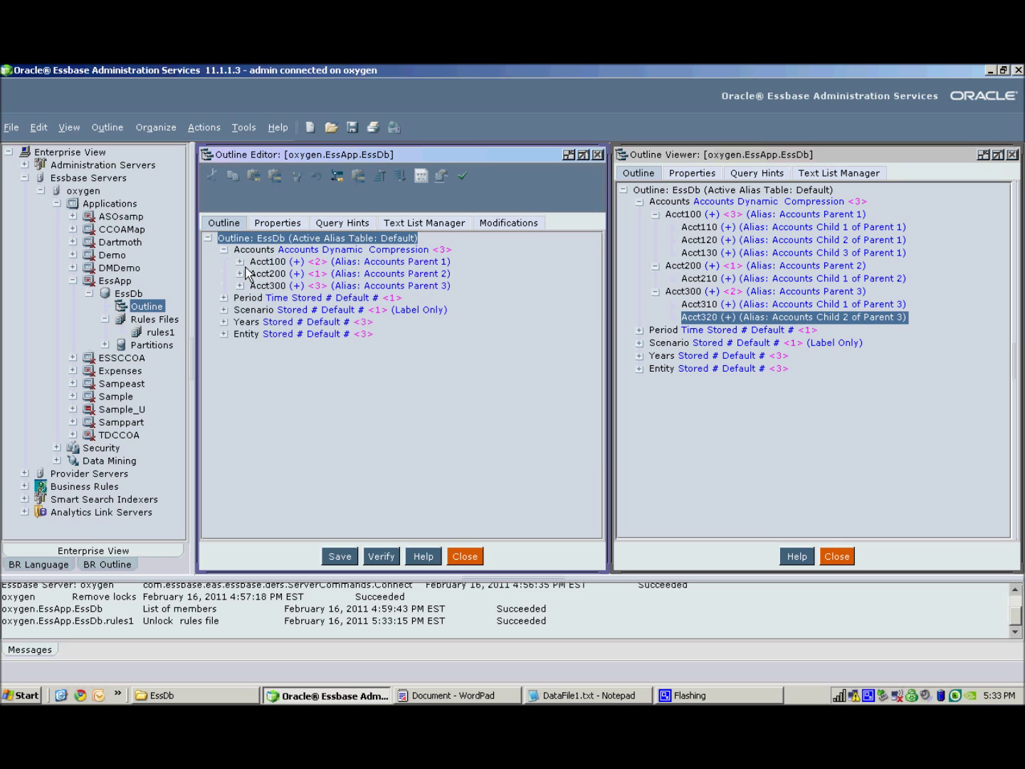
{"action": "left_click", "coordinate": [240, 261]}
{"action": "left_click", "coordinate": [240, 297]}
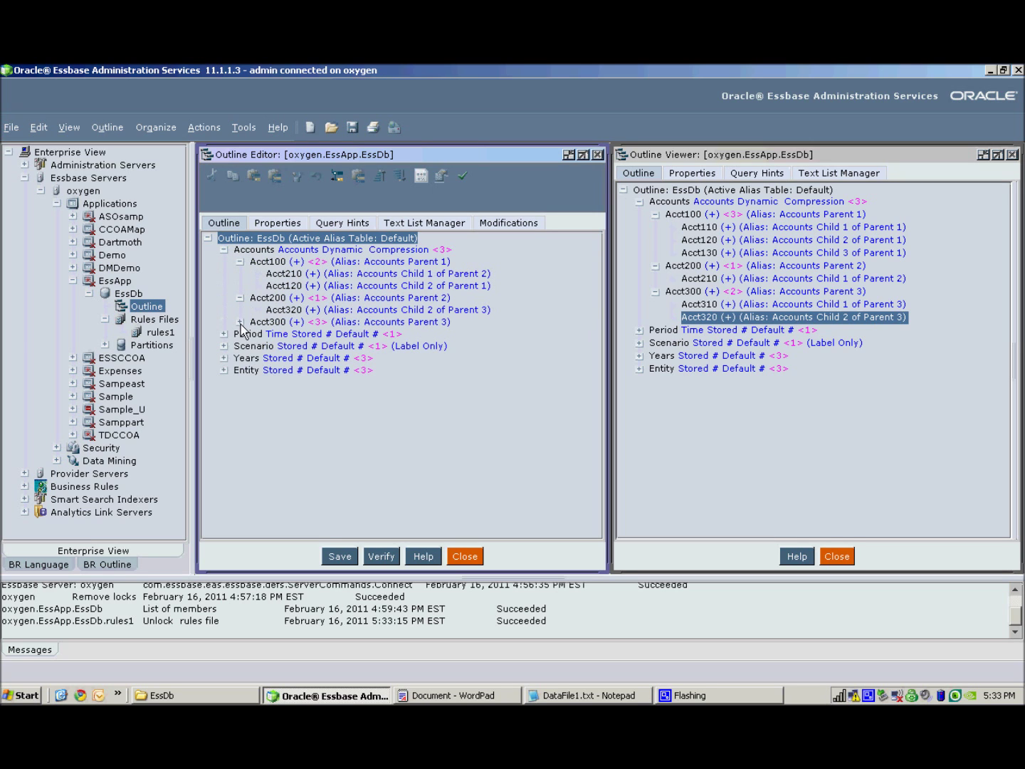
{"action": "left_click", "coordinate": [240, 321]}
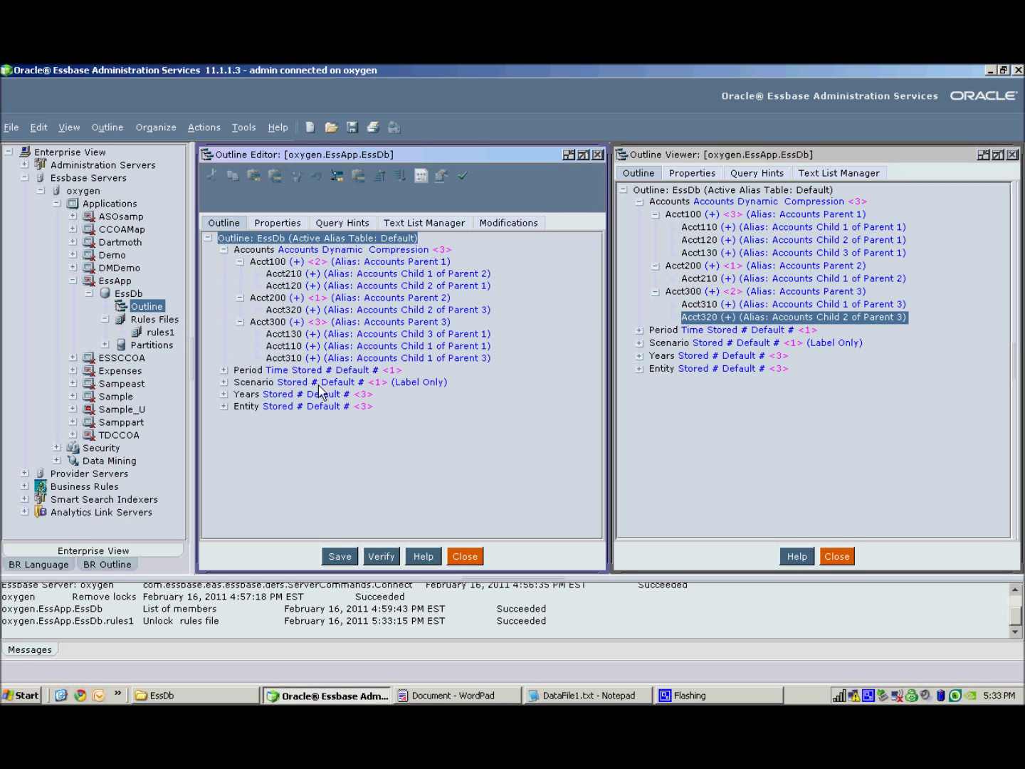
{"action": "left_click", "coordinate": [311, 276]}
{"action": "left_click", "coordinate": [572, 695]}
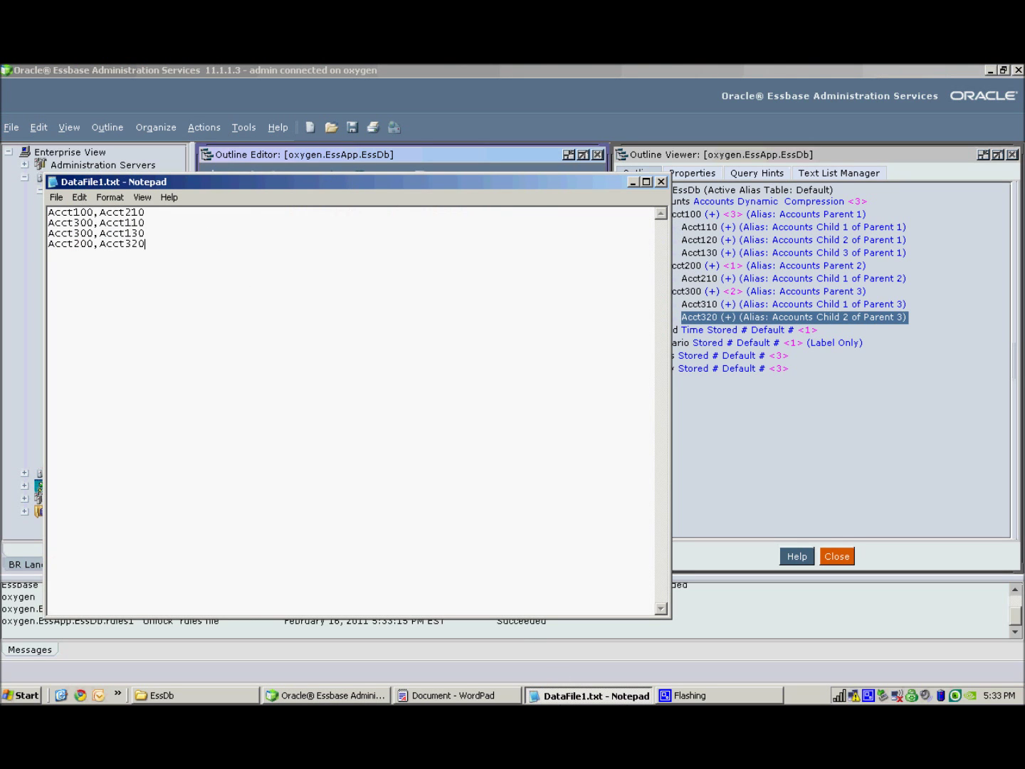
Compare Acct210 and Acct200 in the original outline against the rebuilt editor outline.
{"action": "key", "text": "alt+Tab"}
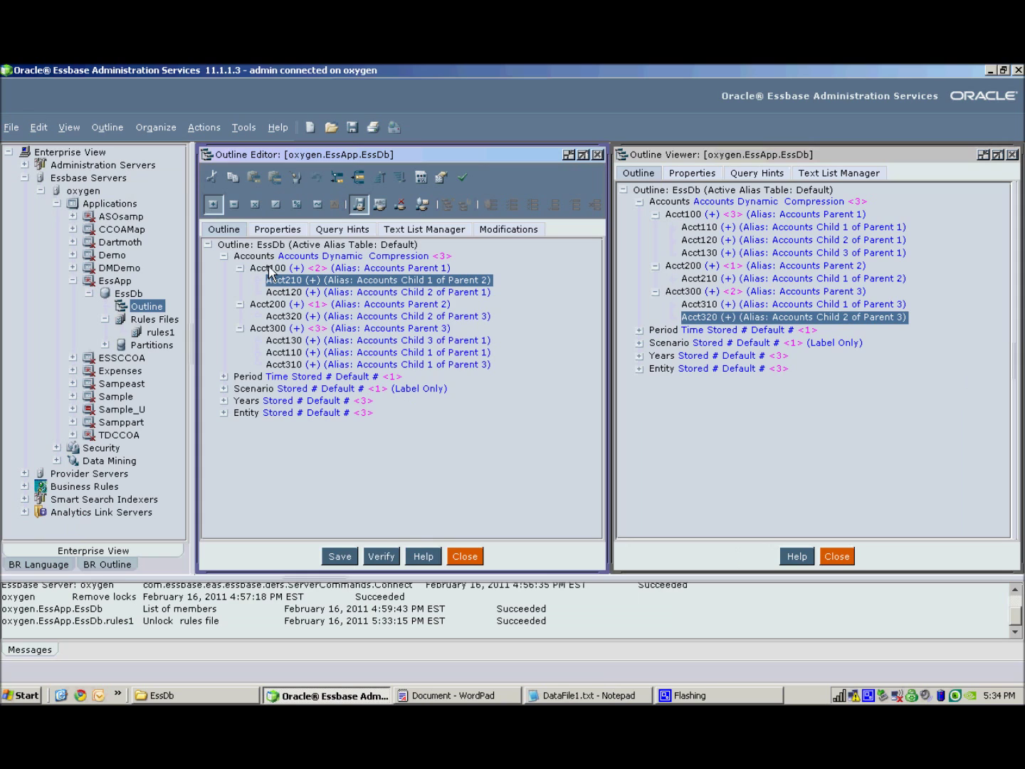
{"action": "left_click", "coordinate": [705, 279]}
{"action": "left_click", "coordinate": [688, 266]}
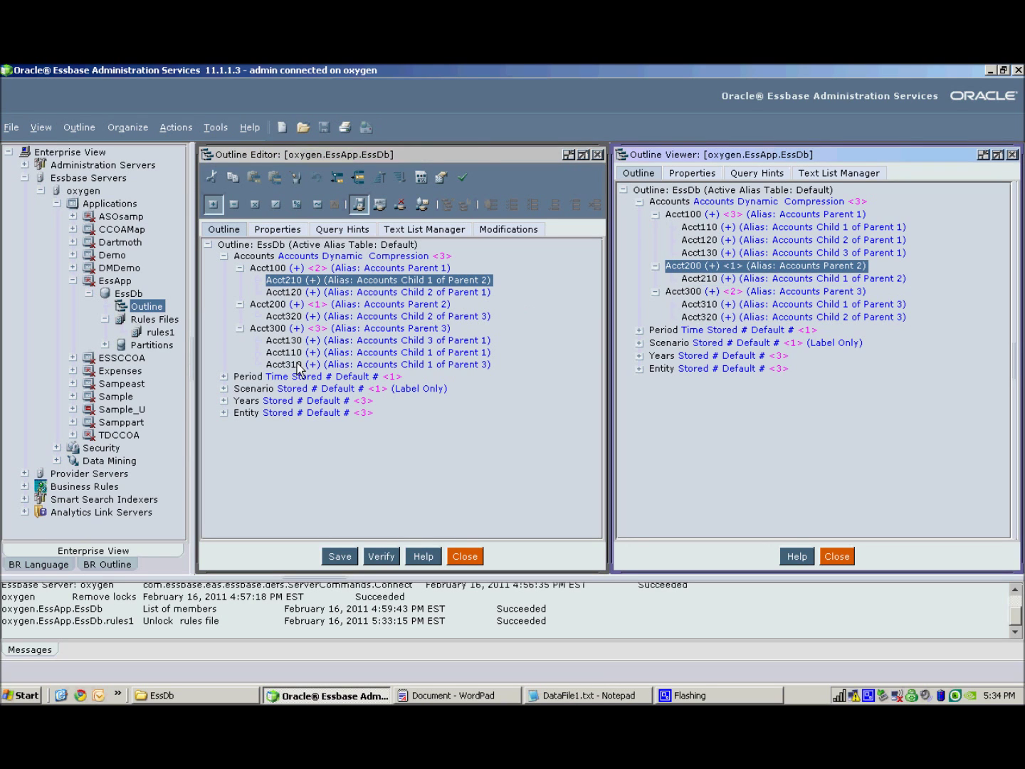
{"action": "left_click", "coordinate": [435, 450]}
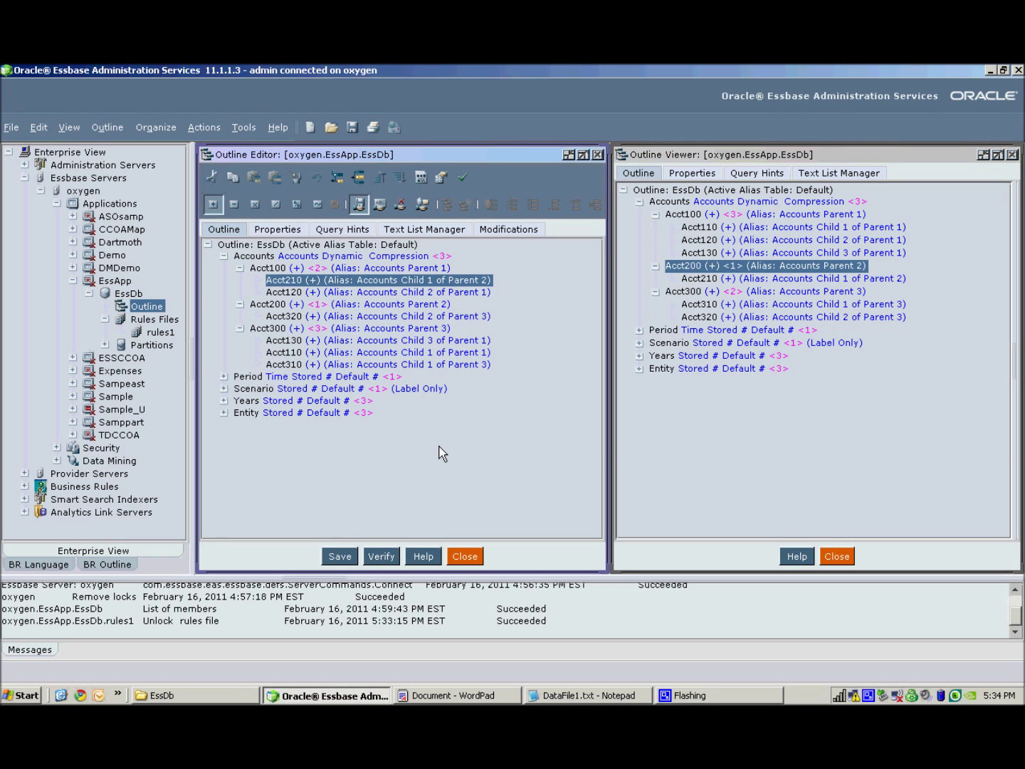
Recheck DataFile1.txt, minimize it, and return to the WordPad title document.
{"action": "left_click", "coordinate": [578, 700]}
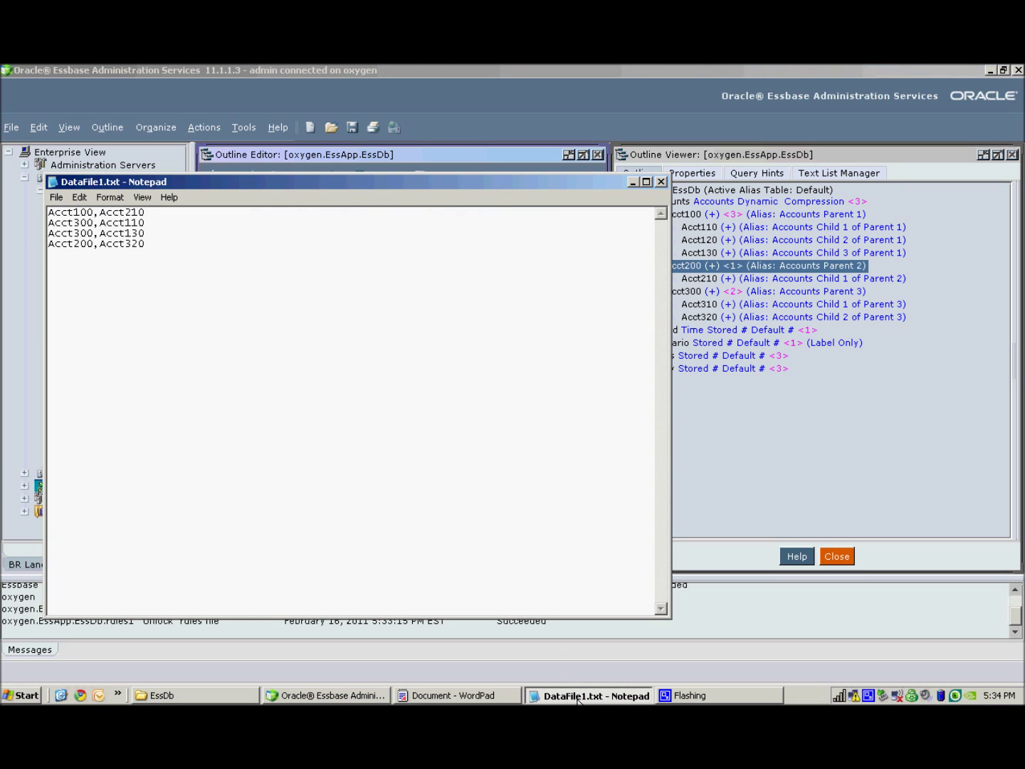
{"action": "left_click", "coordinate": [578, 700]}
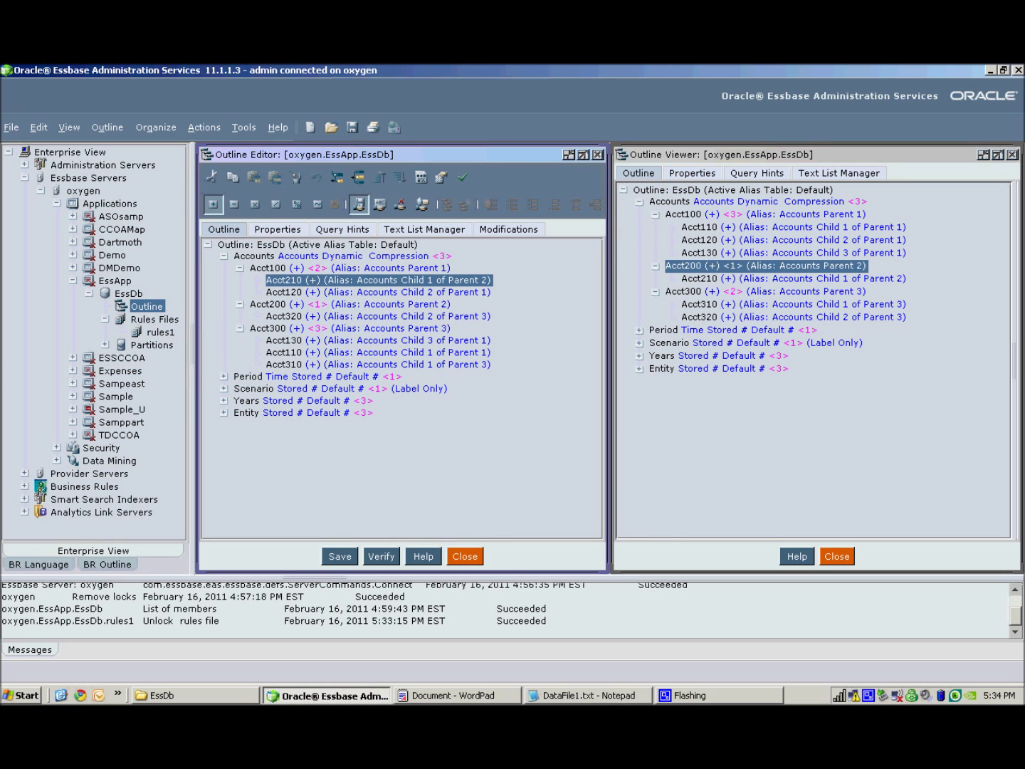
{"action": "left_click", "coordinate": [502, 695]}
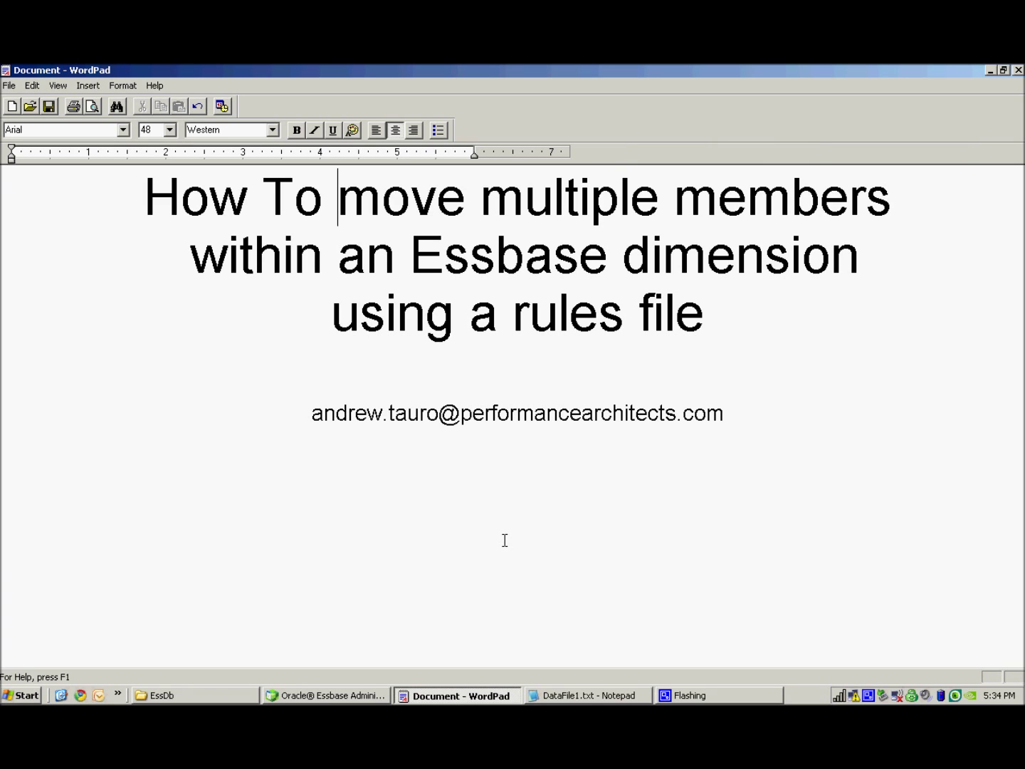
Show the WordPad title page on moving multiple Essbase members using a rules file.
{"action": "right_click", "coordinate": [868, 696]}
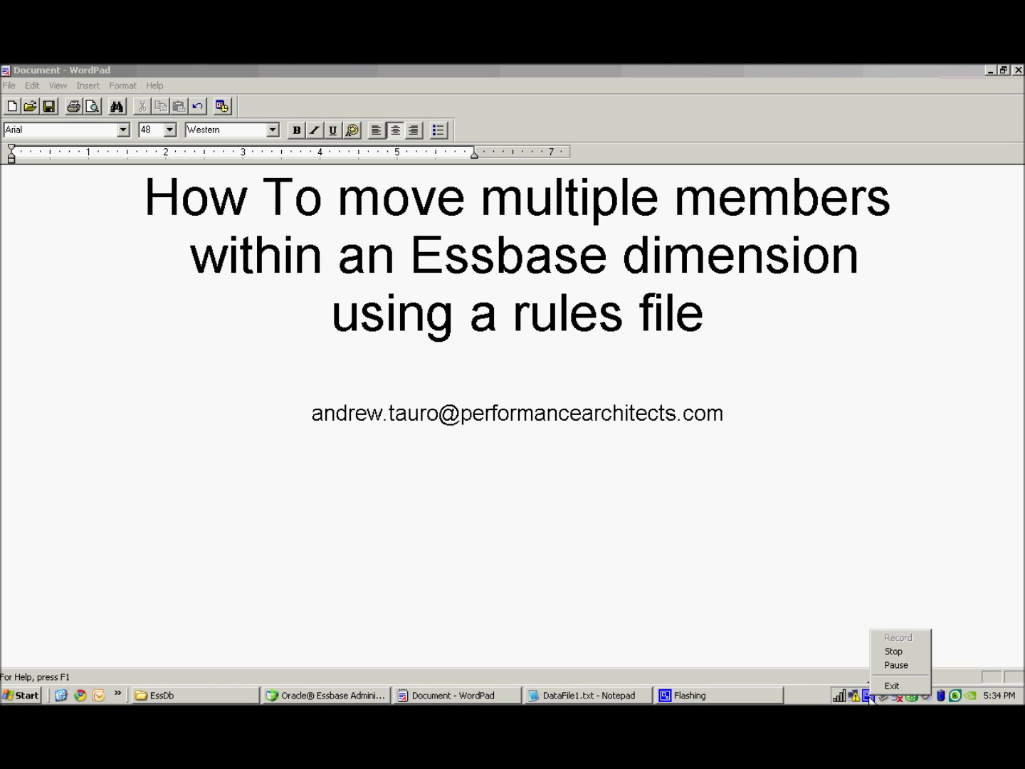